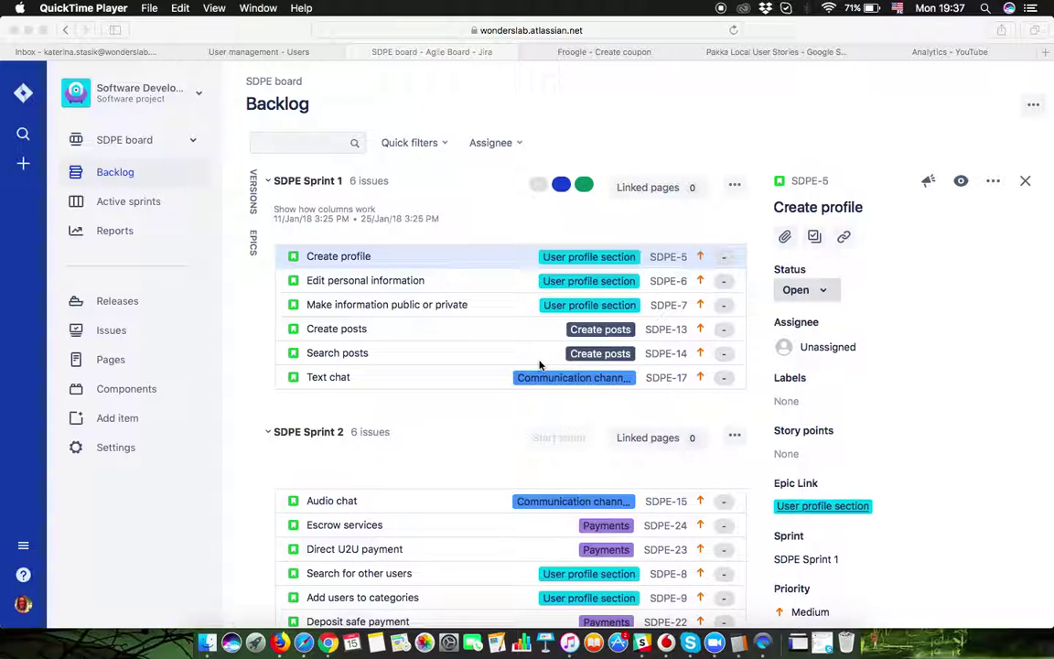
# Step: Open story SDPE-10 'Create posts categories' from the backlog in a new browser tab
pyautogui.scroll(-10, 419, 383)
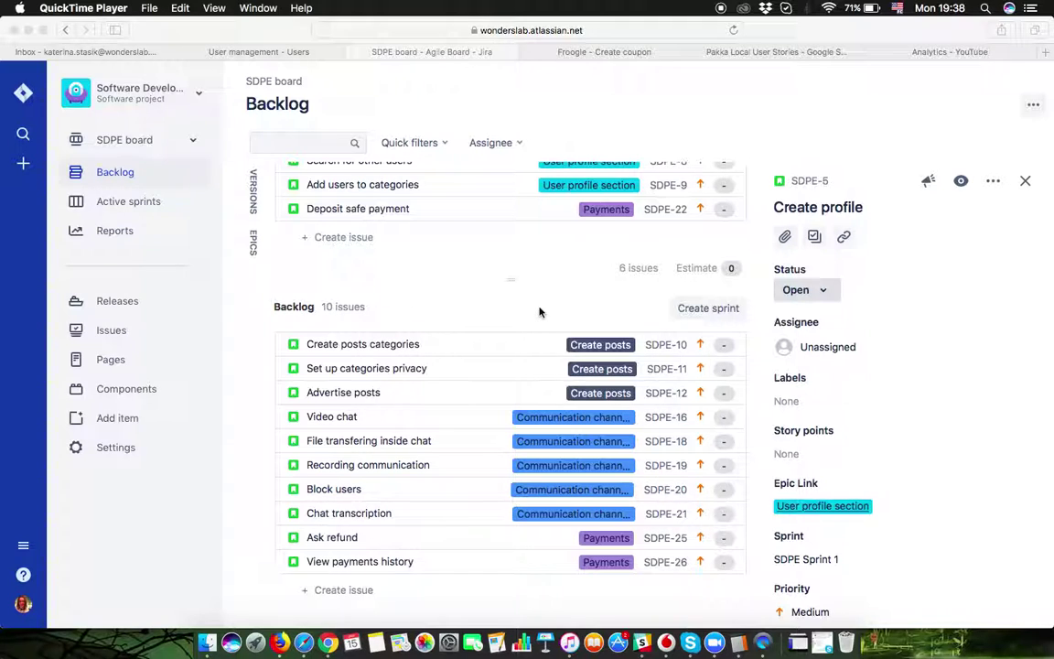
pyautogui.scroll(2, 466, 341)
pyautogui.scroll(-2, 466, 341)
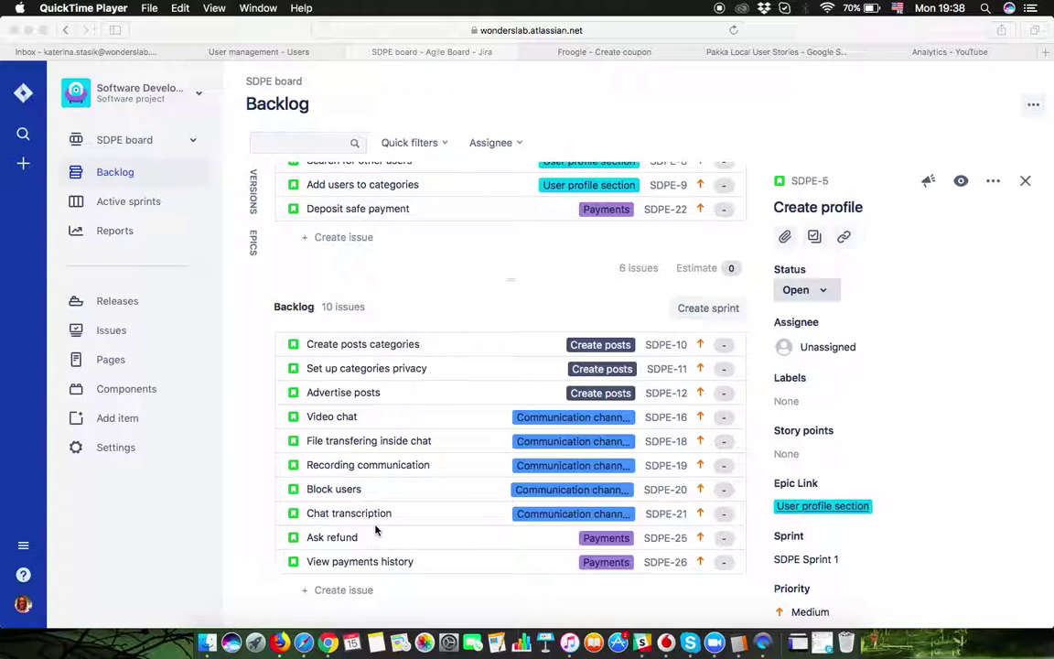
pyautogui.click(381, 347)
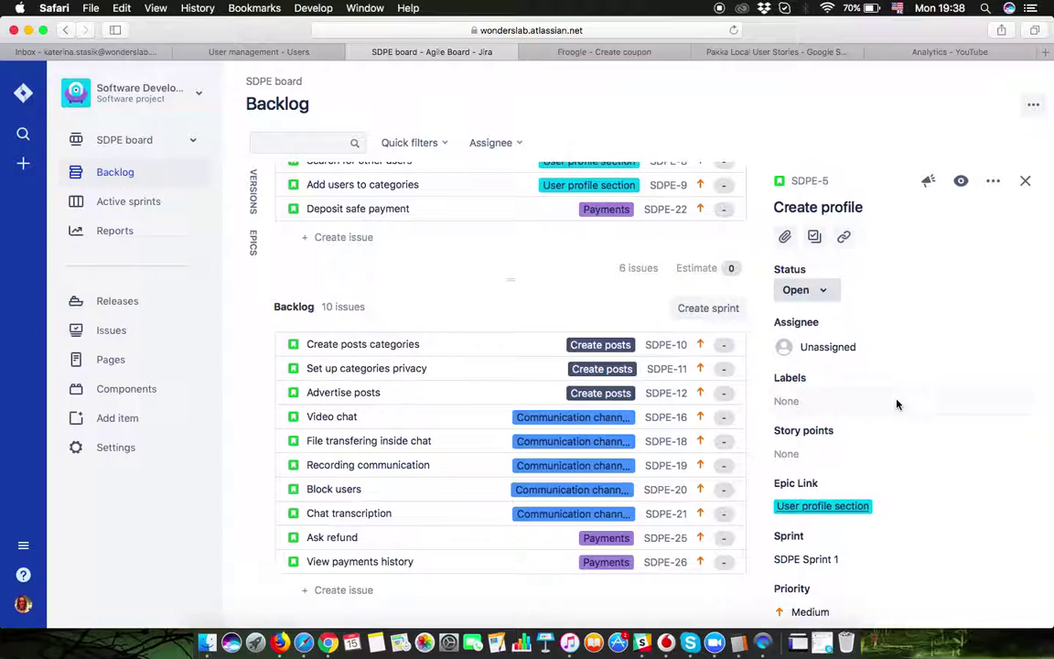
pyautogui.scroll(-1, 897, 404)
pyautogui.scroll(-3, 896, 403)
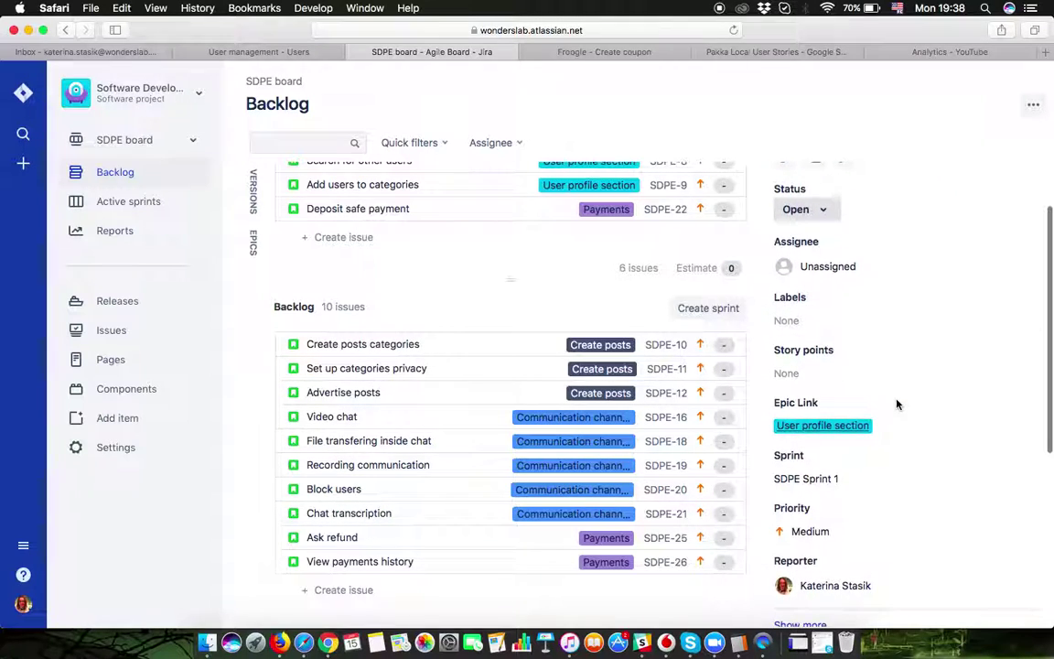
pyautogui.scroll(3, 883, 405)
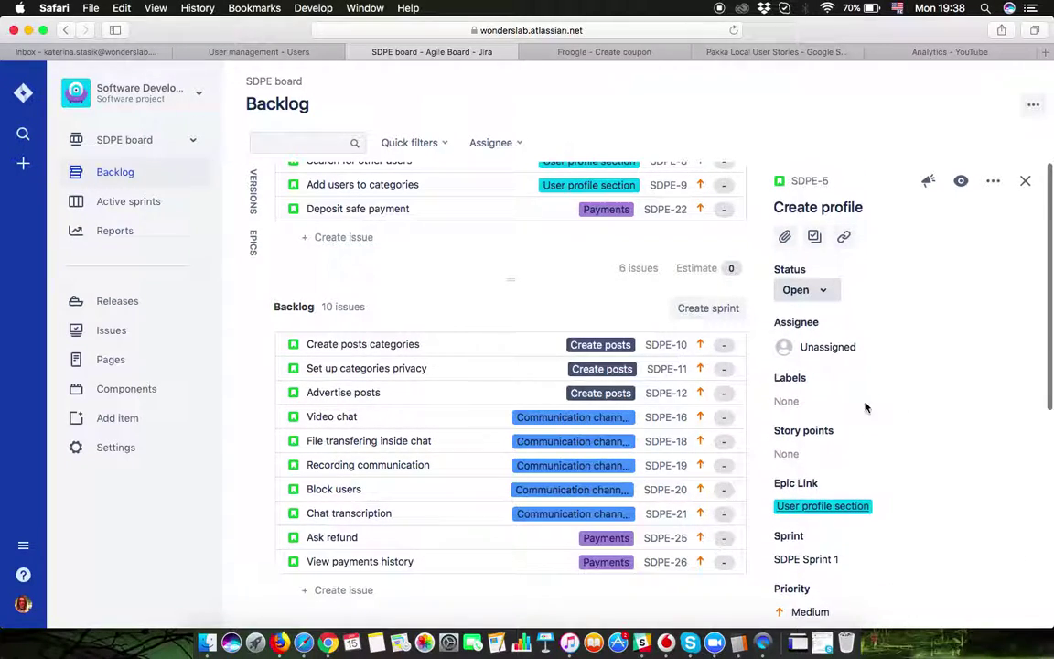
pyautogui.rightClick(666, 347)
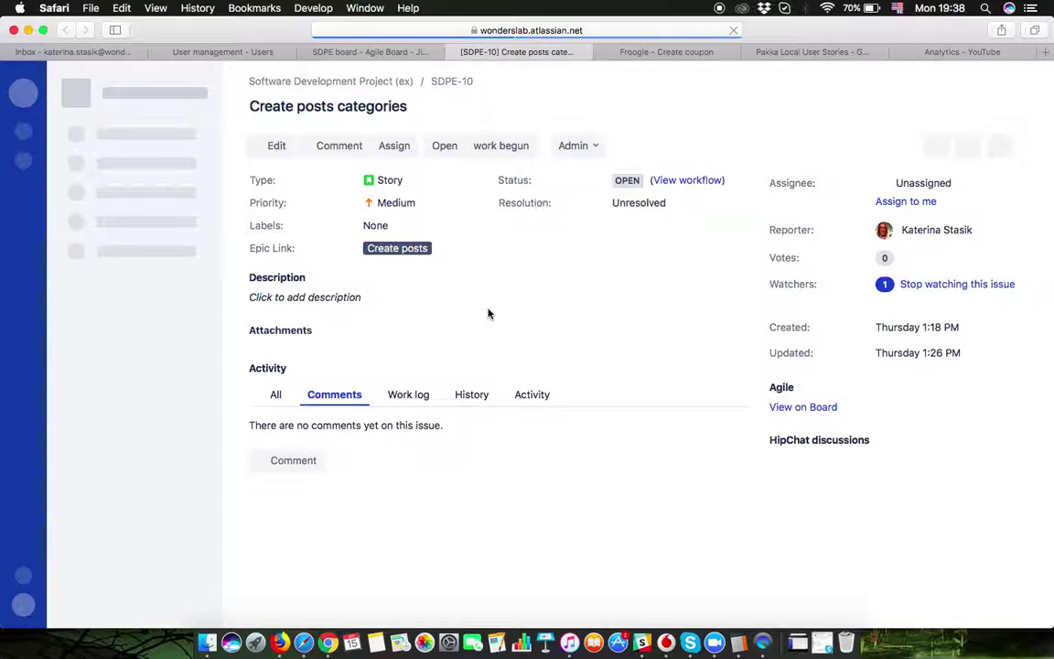
# Step: Write the bullets 'one post cant be several categories', 'images in a post', 'privacy' and save
pyautogui.click(349, 297)
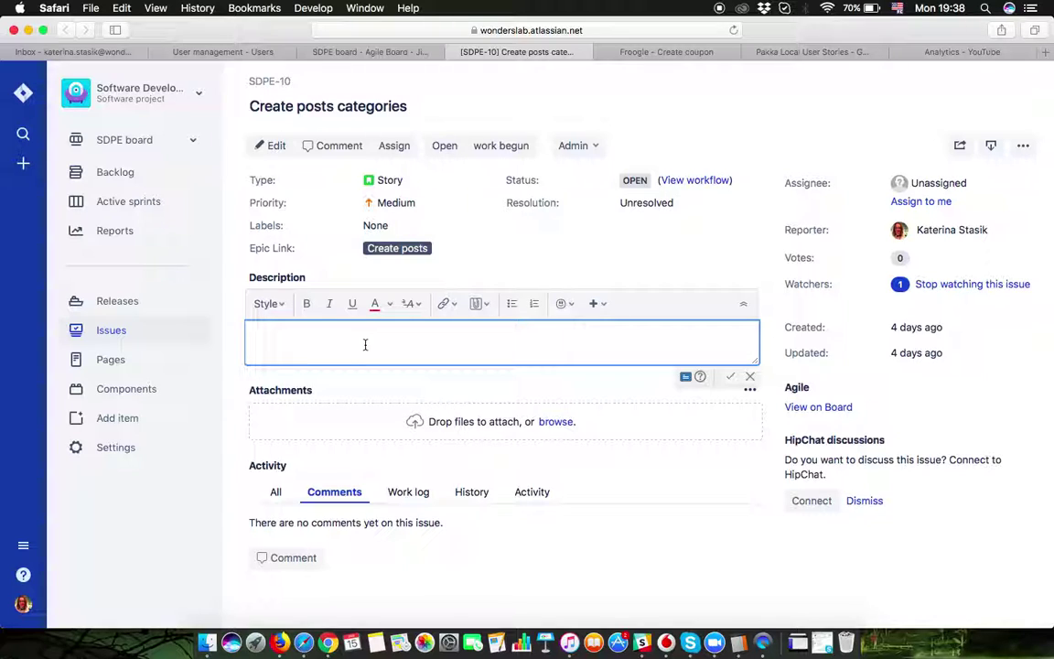
pyautogui.click(512, 305)
pyautogui.write('one pst can')
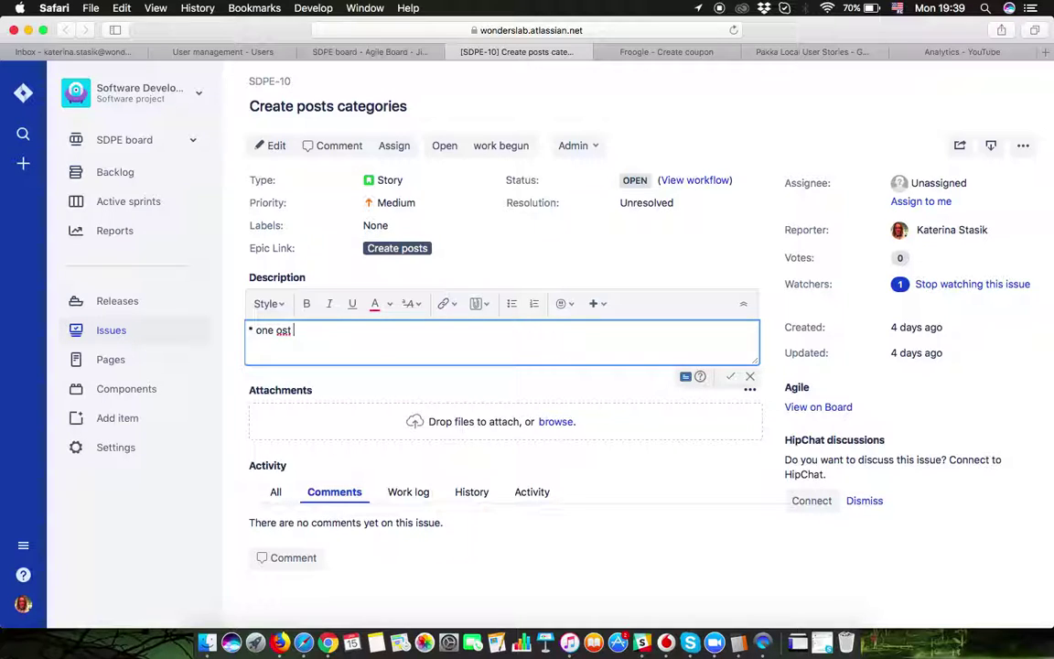
pyautogui.write('t be several ')
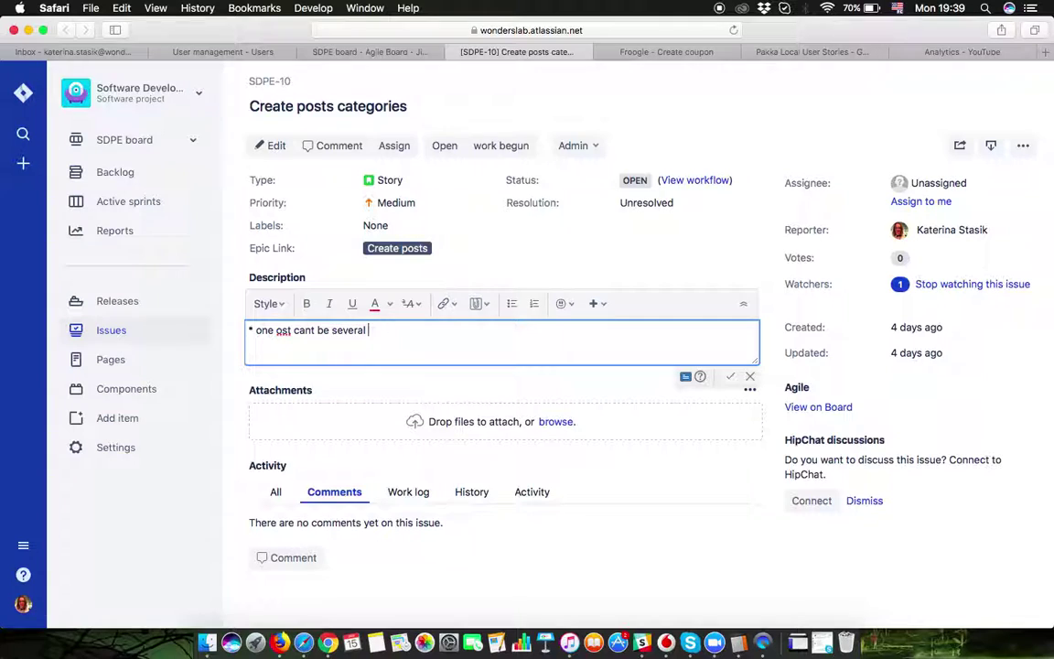
pyautogui.write('categories')
pyautogui.press('Return')
pyautogui.click(277, 330)
pyautogui.write('o')
pyautogui.click(391, 349)
pyautogui.write('im')
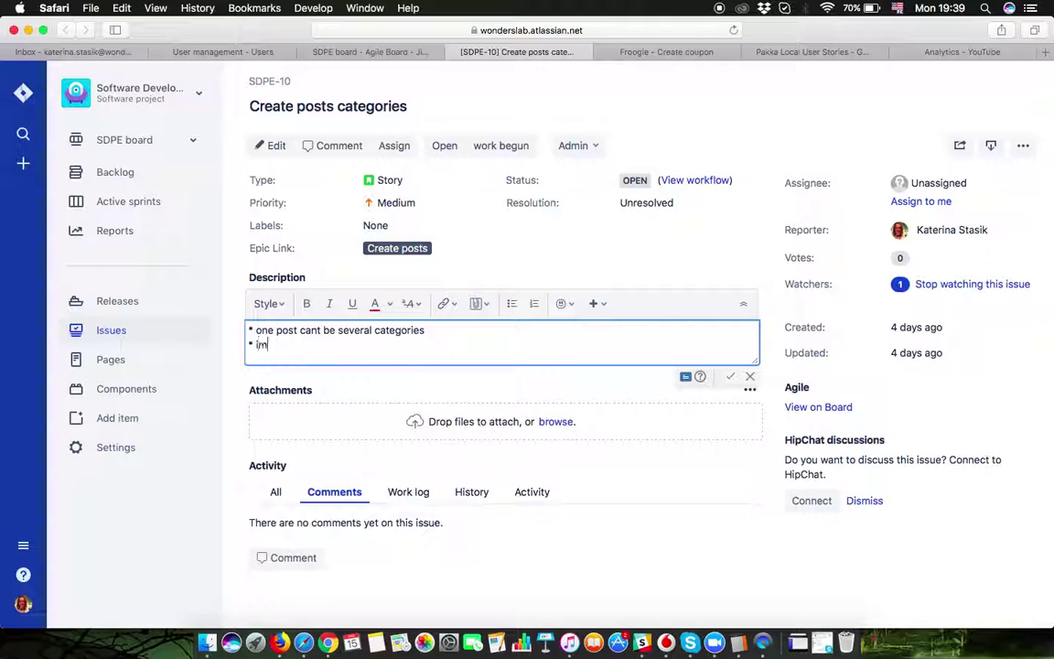
pyautogui.write('ages in a post')
pyautogui.press('Return')
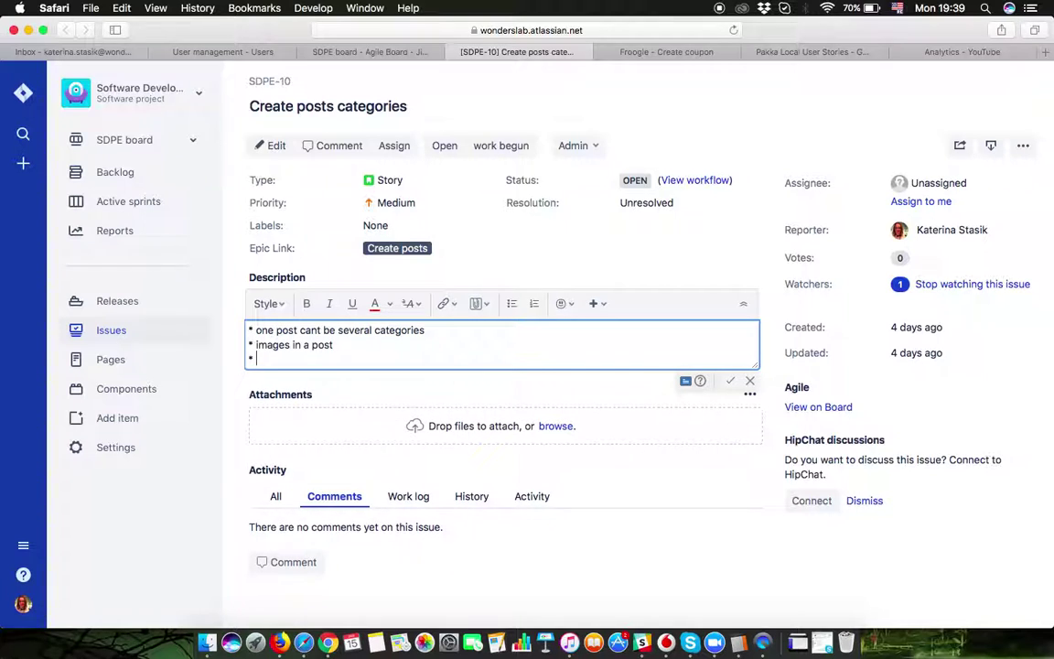
pyautogui.write('ost • privacy')
pyautogui.click(730, 381)
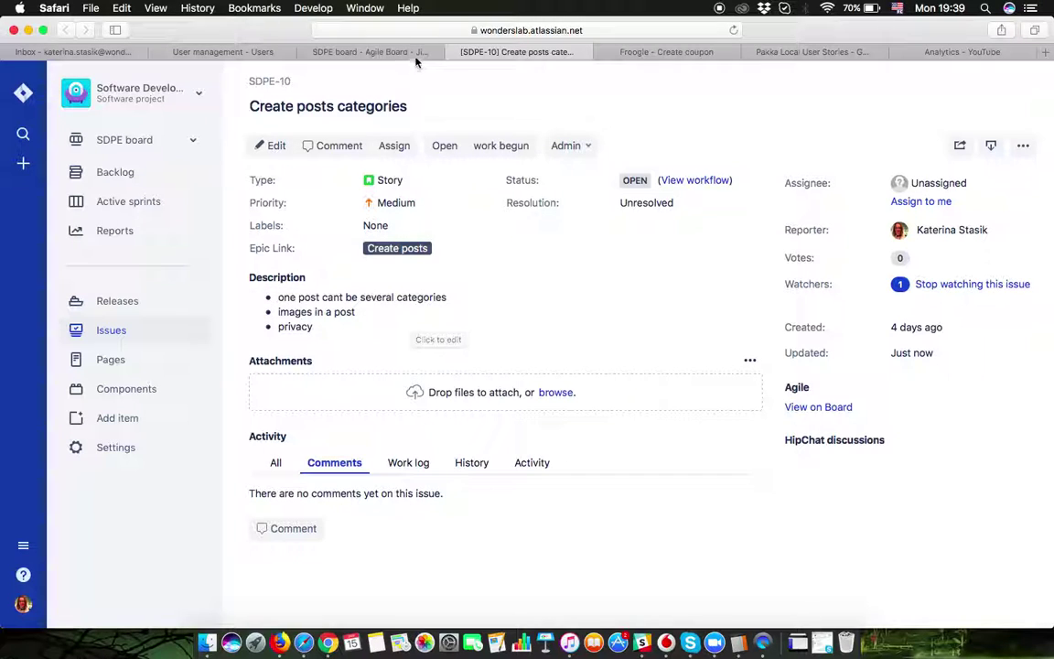
pyautogui.click(371, 52)
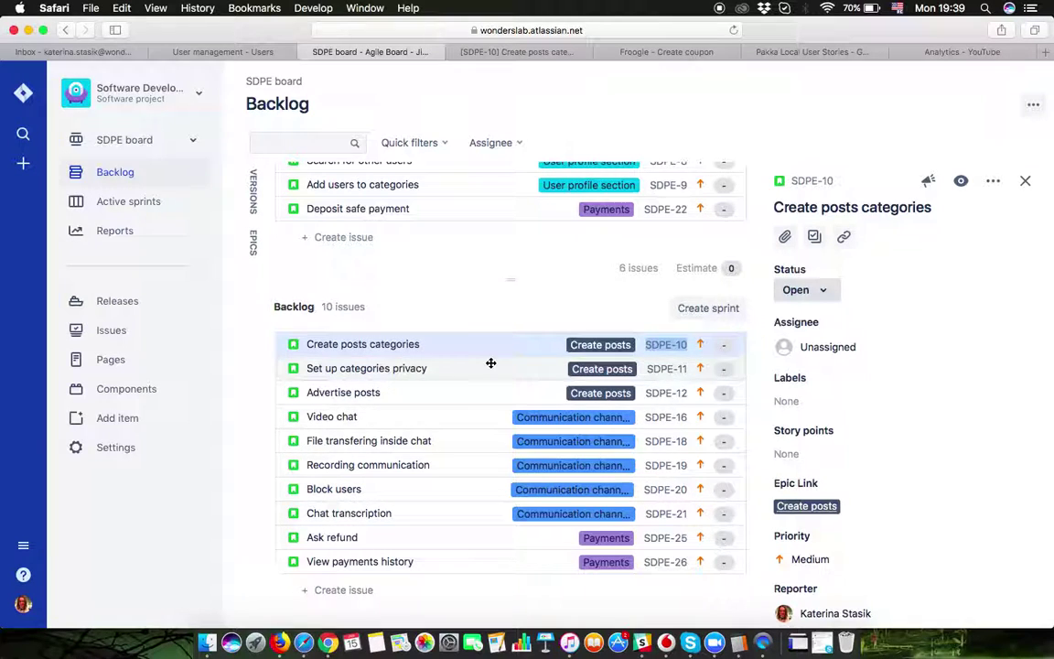
pyautogui.scroll(-3, 930, 338)
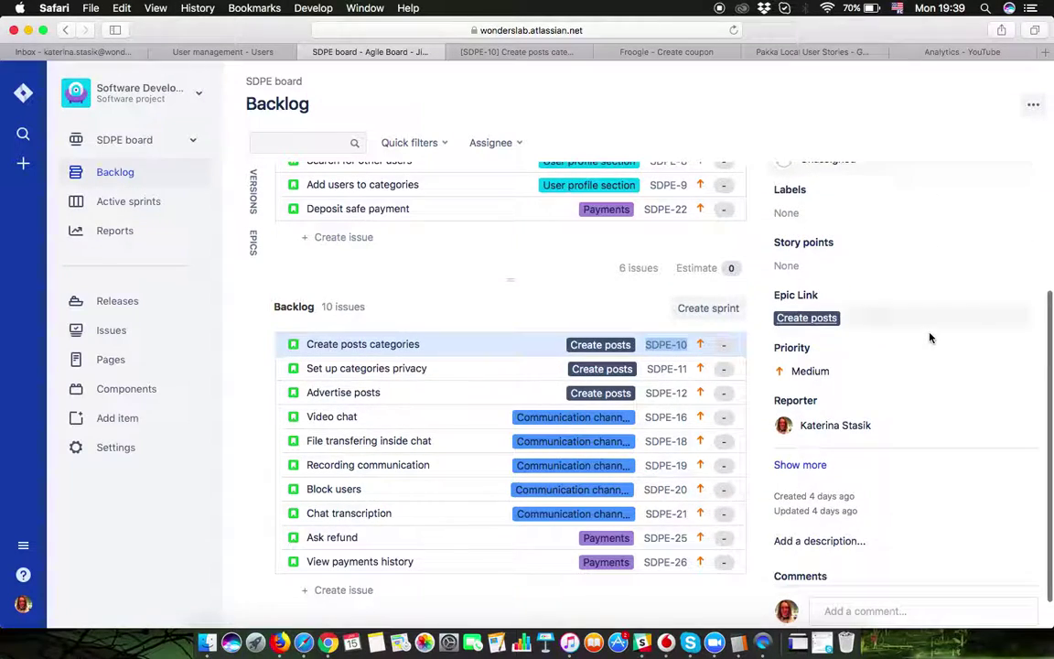
pyautogui.scroll(-1, 930, 338)
pyautogui.rightClick(671, 346)
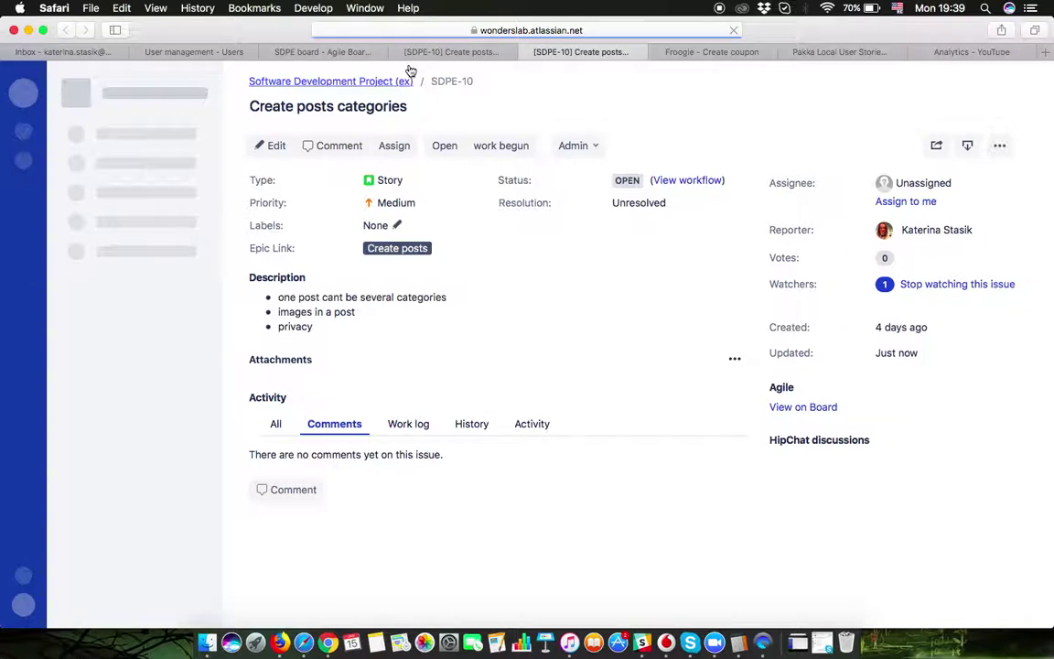
pyautogui.click(400, 52)
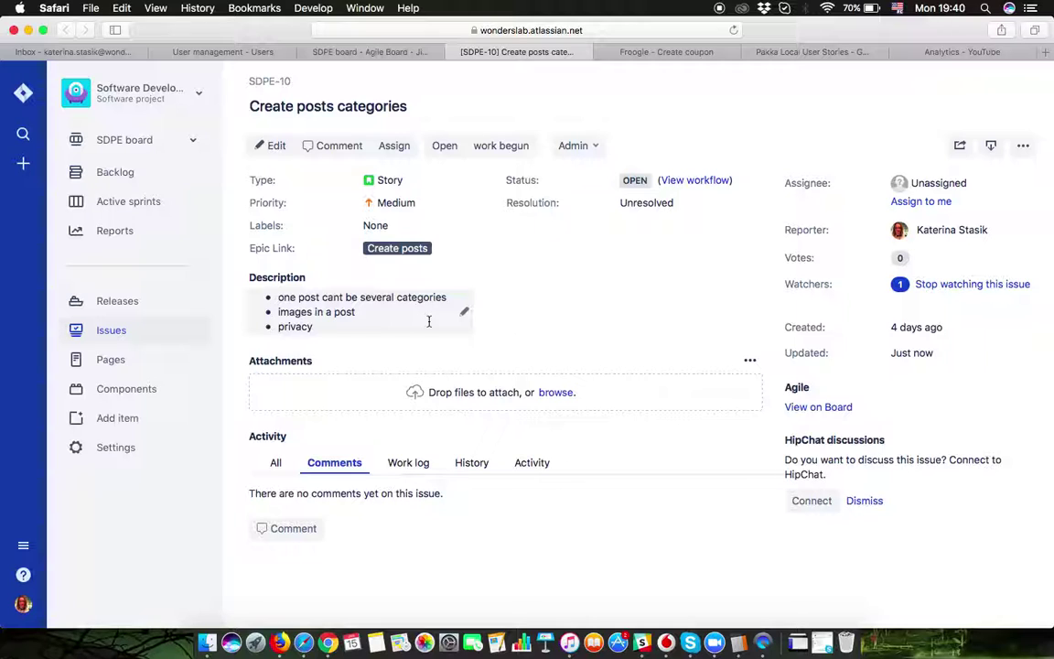
# Step: Add the line 'I as ROLE want to do WHAT in order to RESULT' and a DOD heading above the bullets
pyautogui.click(464, 311)
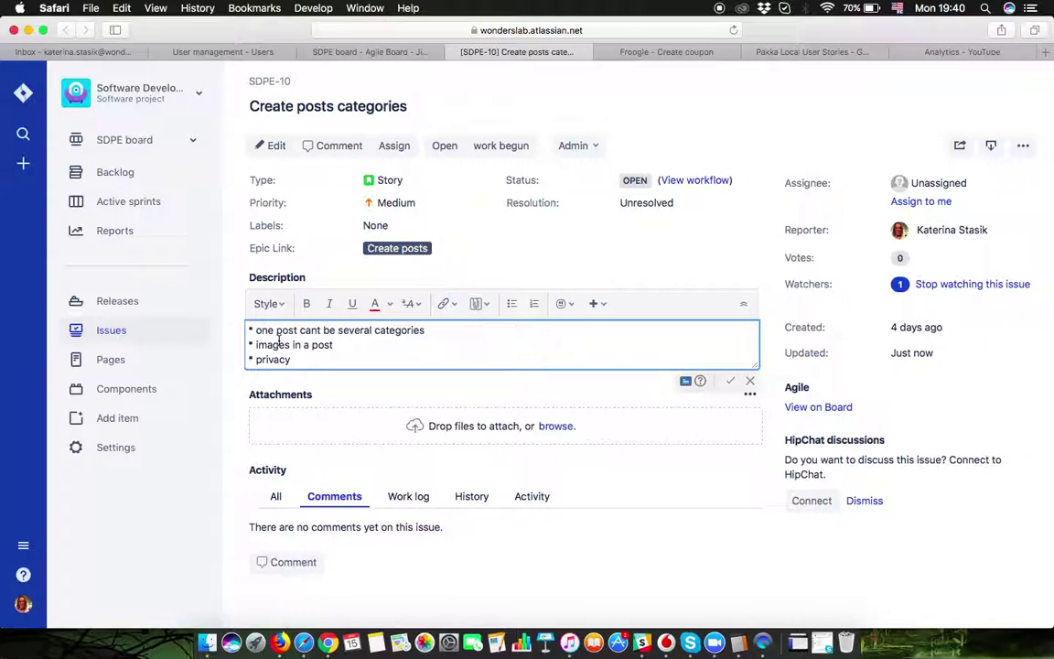
pyautogui.press('Return')
pyautogui.press('Return')
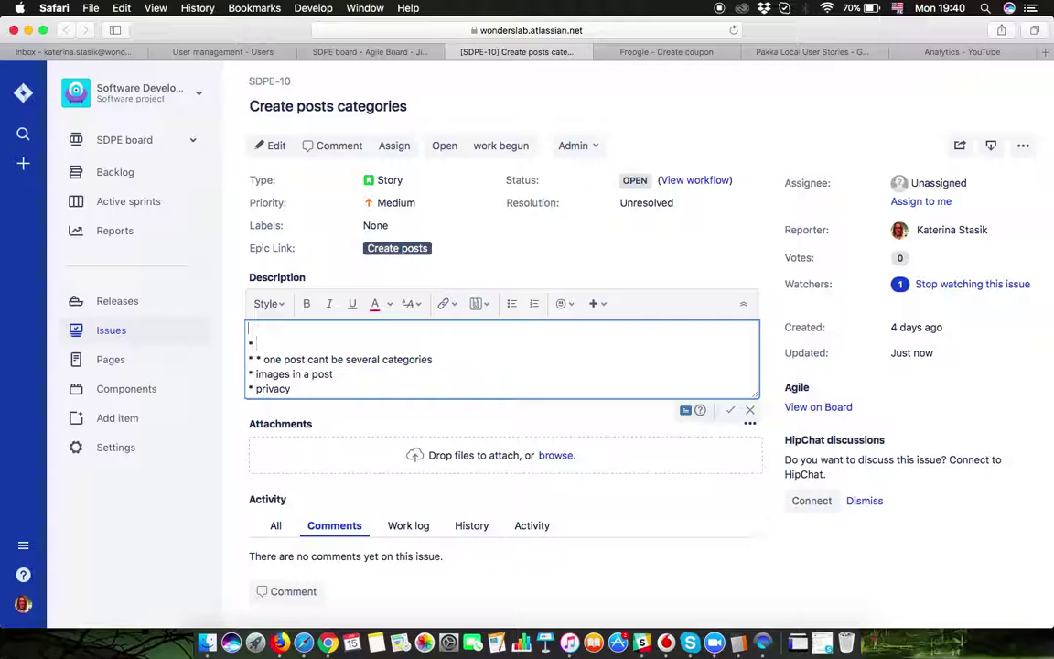
pyautogui.press('Return')
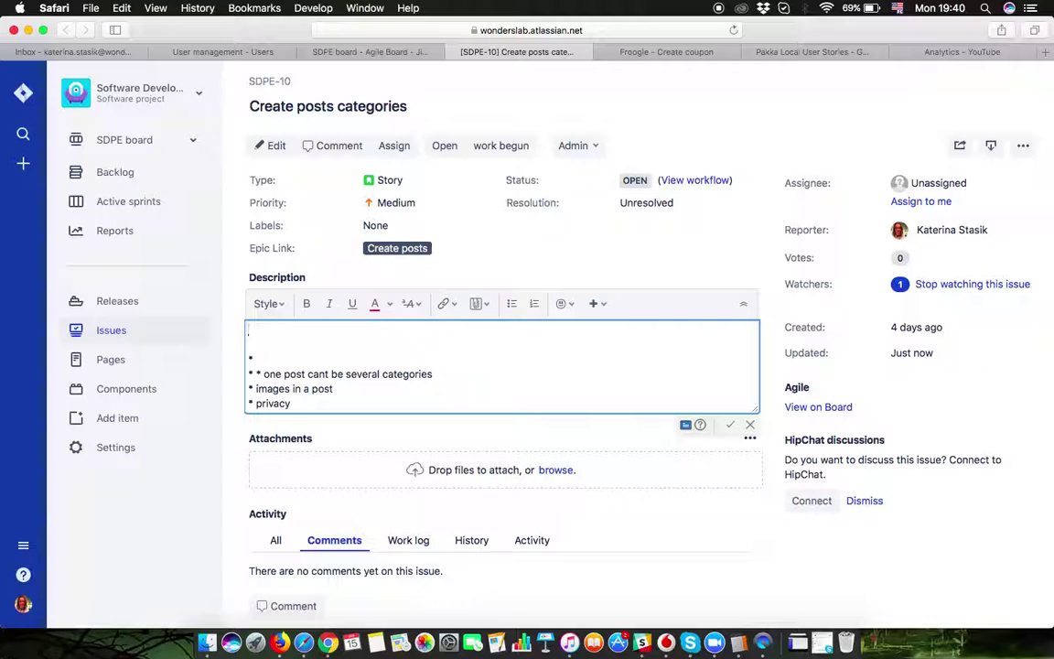
pyautogui.write('I as ROLE want to do ')
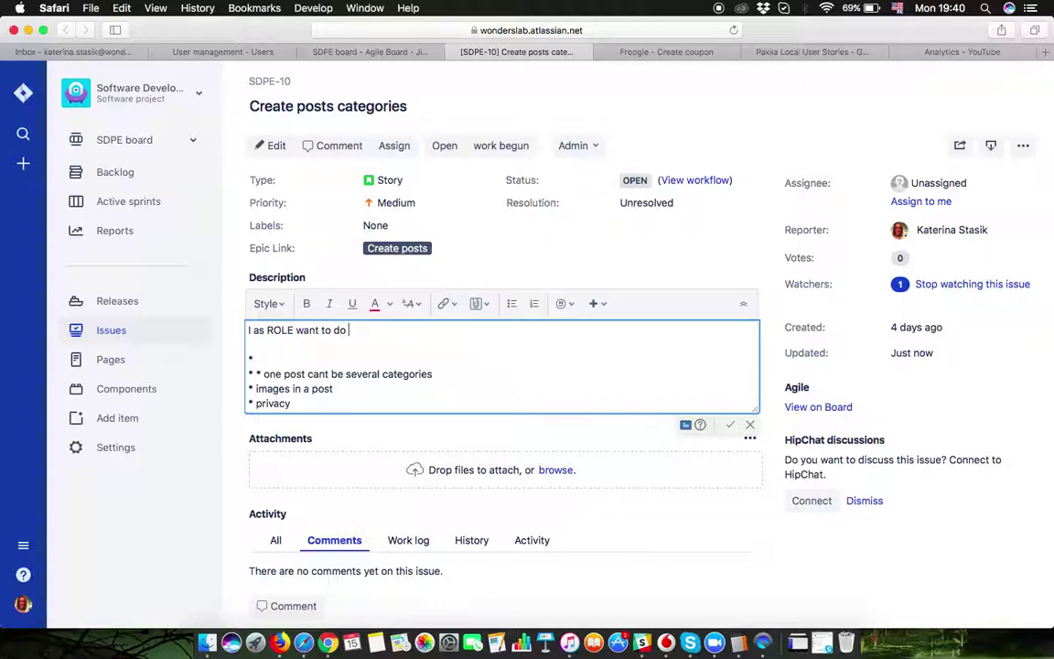
pyautogui.write('WHAT in order to RESULT')
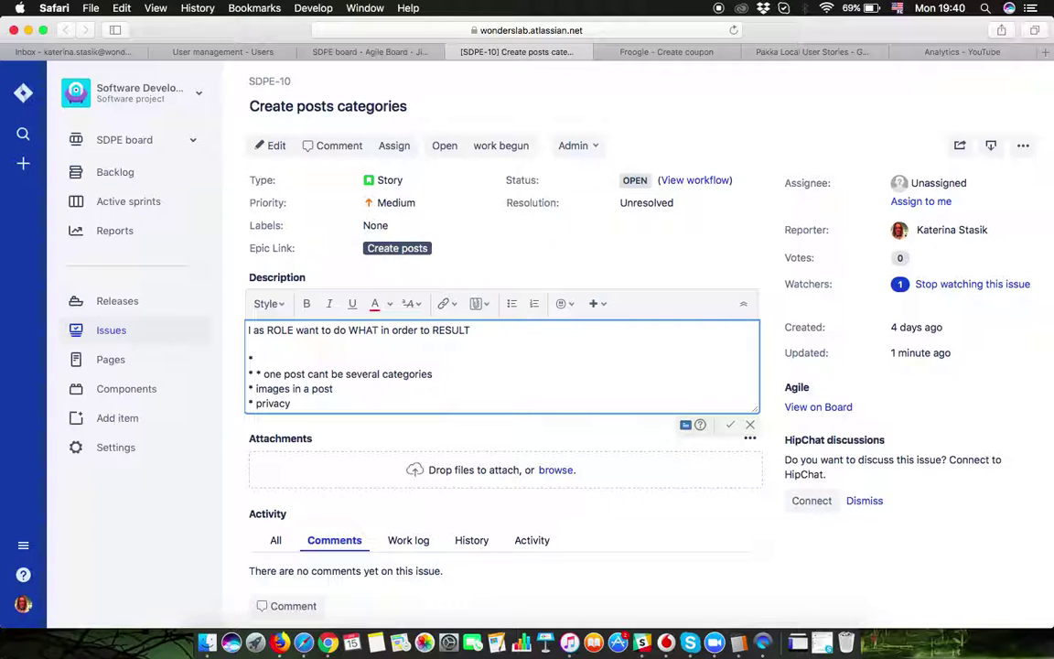
pyautogui.press('Return')
pyautogui.press('Return')
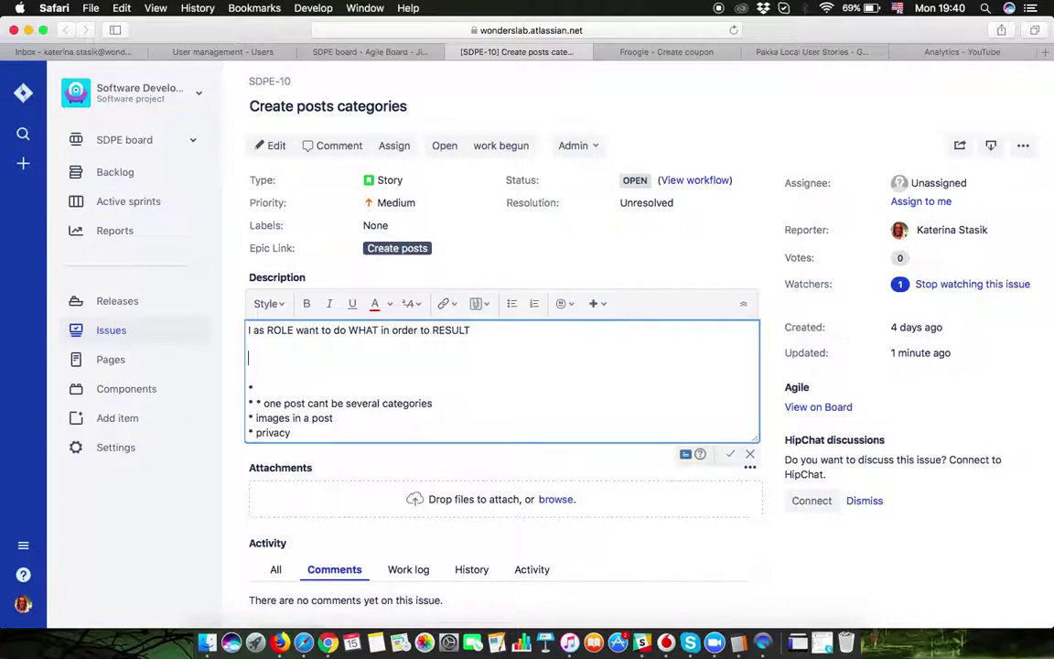
pyautogui.write('DOD')
pyautogui.press('Return')
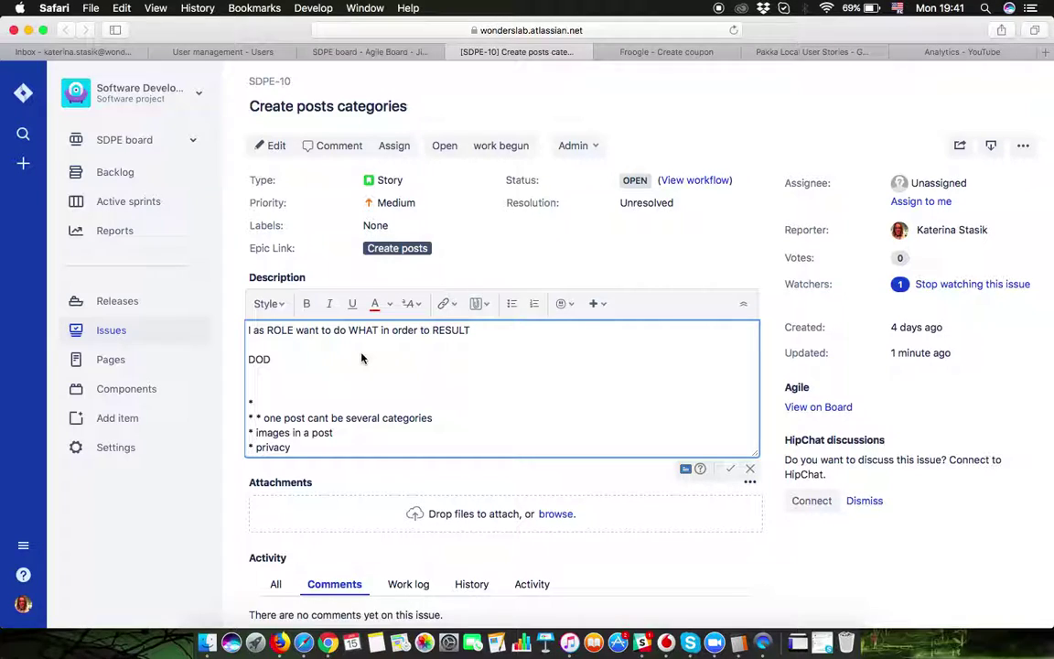
# Step: Replace ROLE with VENDOR and 'do WHAT' with 'create mulriple categories'
pyautogui.doubleClick(279, 331)
pyautogui.write('VEND')
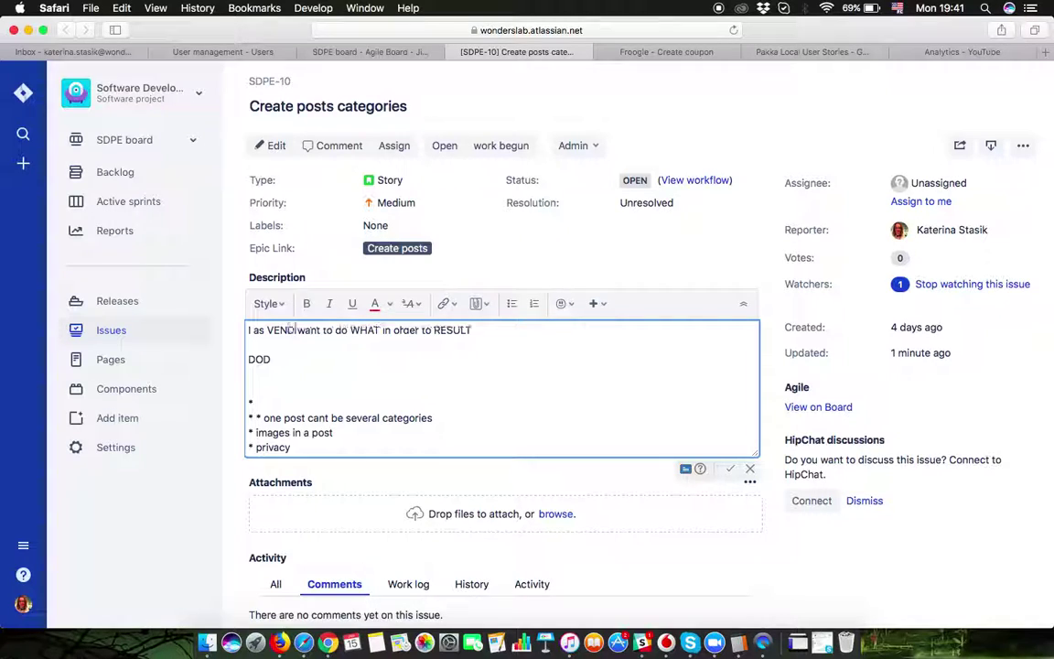
pyautogui.write('OR')
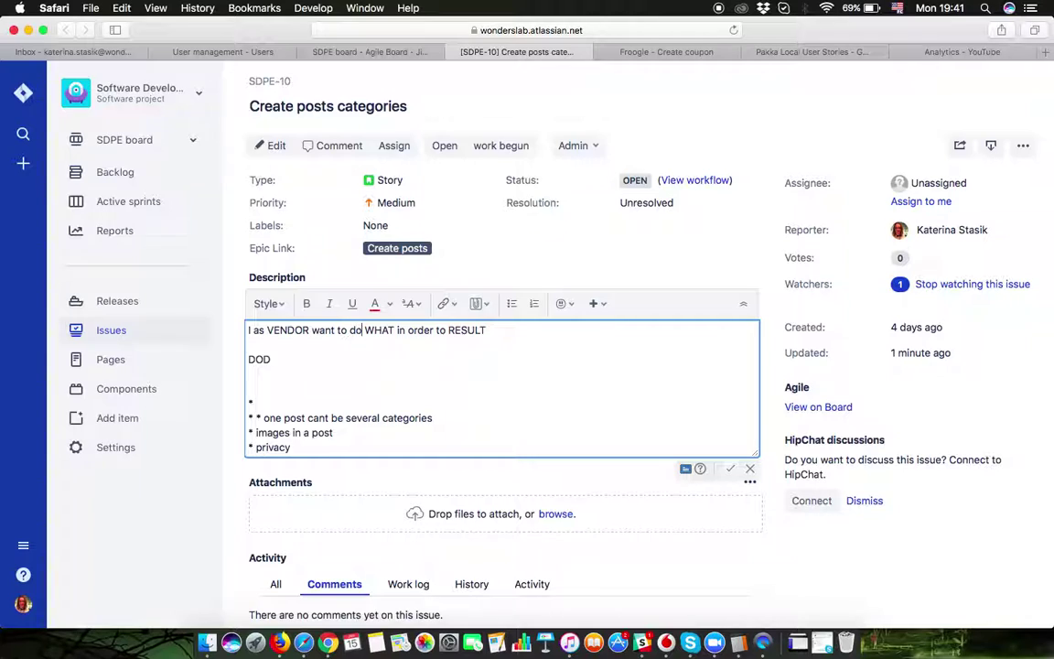
pyautogui.doubleClick(356, 329)
pyautogui.press('BackSpace')
pyautogui.write('DO')
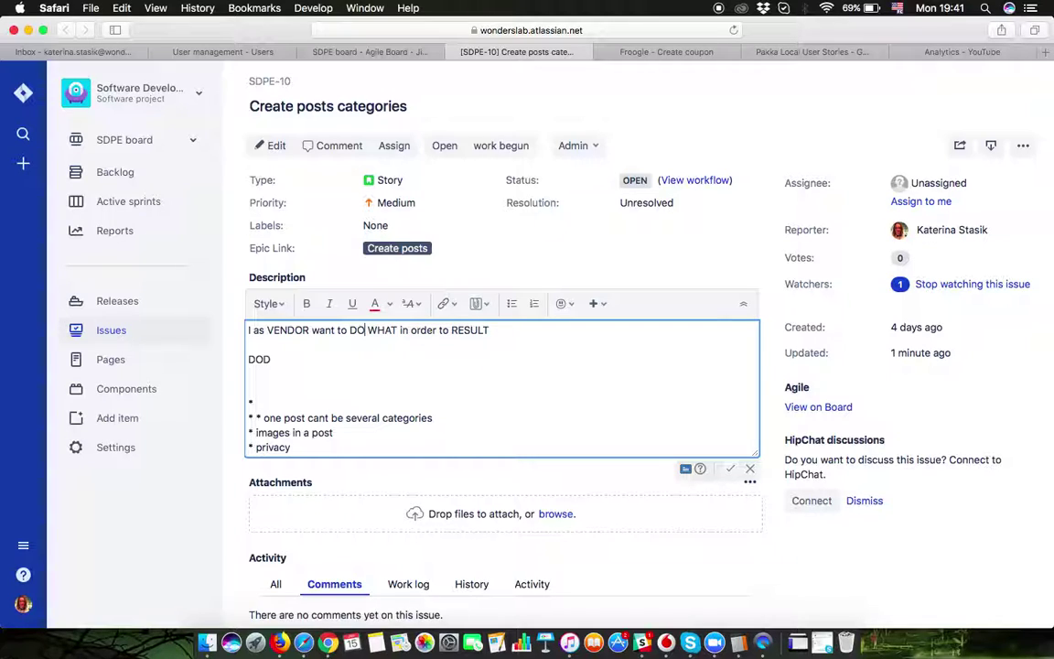
pyautogui.click(350, 332)
pyautogui.write('create ')
pyautogui.write('mulriple cat')
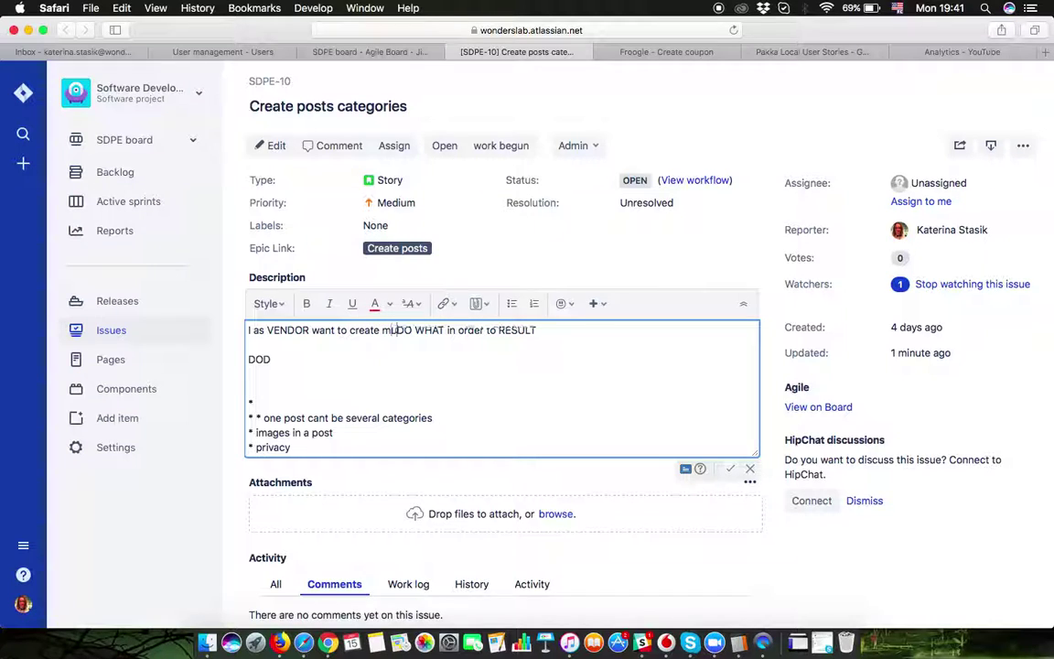
pyautogui.write('egories')
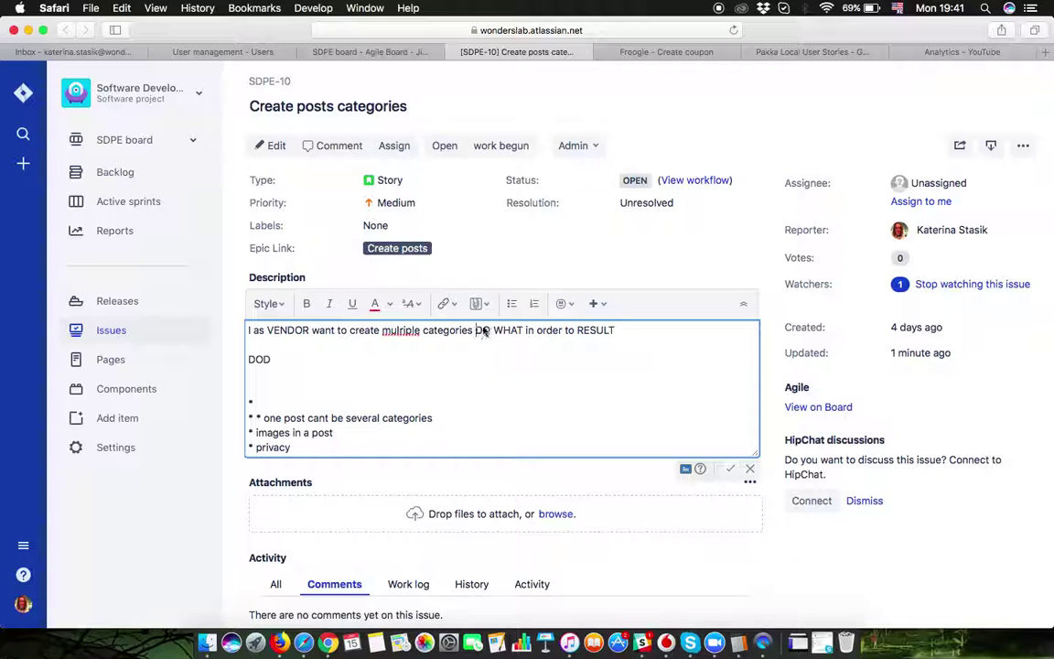
pyautogui.moveTo(476, 331); pyautogui.dragTo(518, 333)
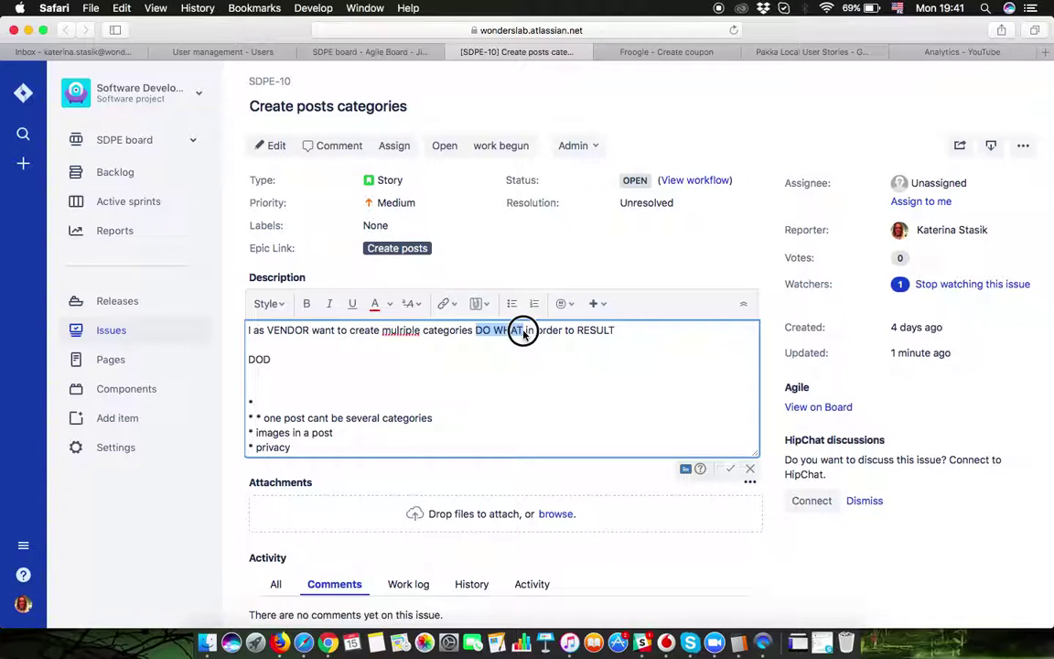
pyautogui.press('BackSpace')
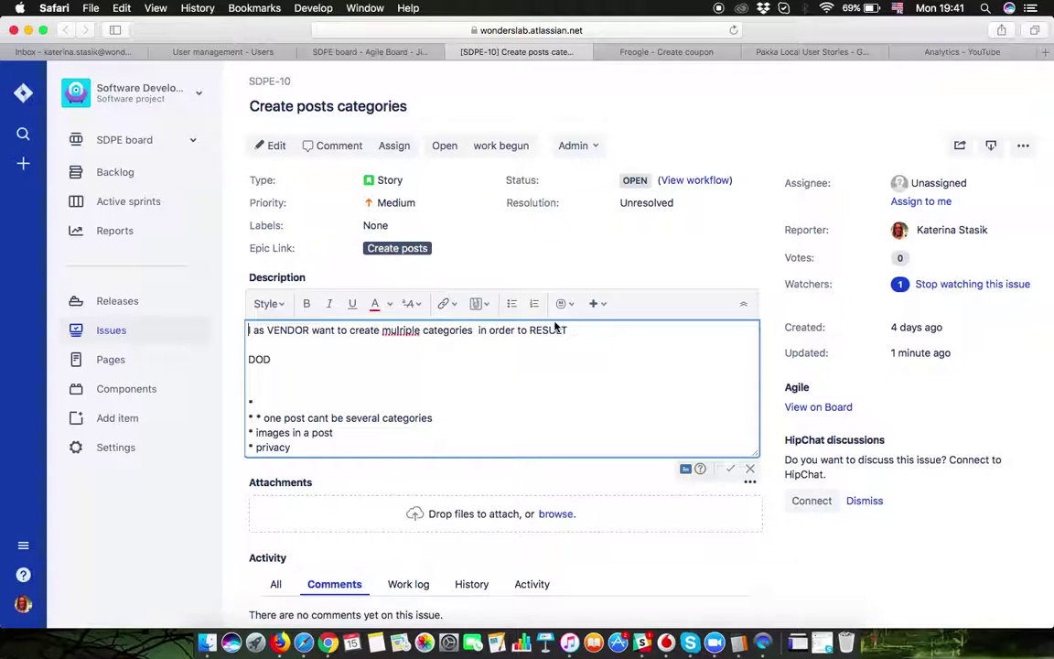
# Step: Replace RESULT with 'advertise different products', fixing the spelling, and start correcting 'mulriple'
pyautogui.doubleClick(554, 335)
pyautogui.write('advertize different products')
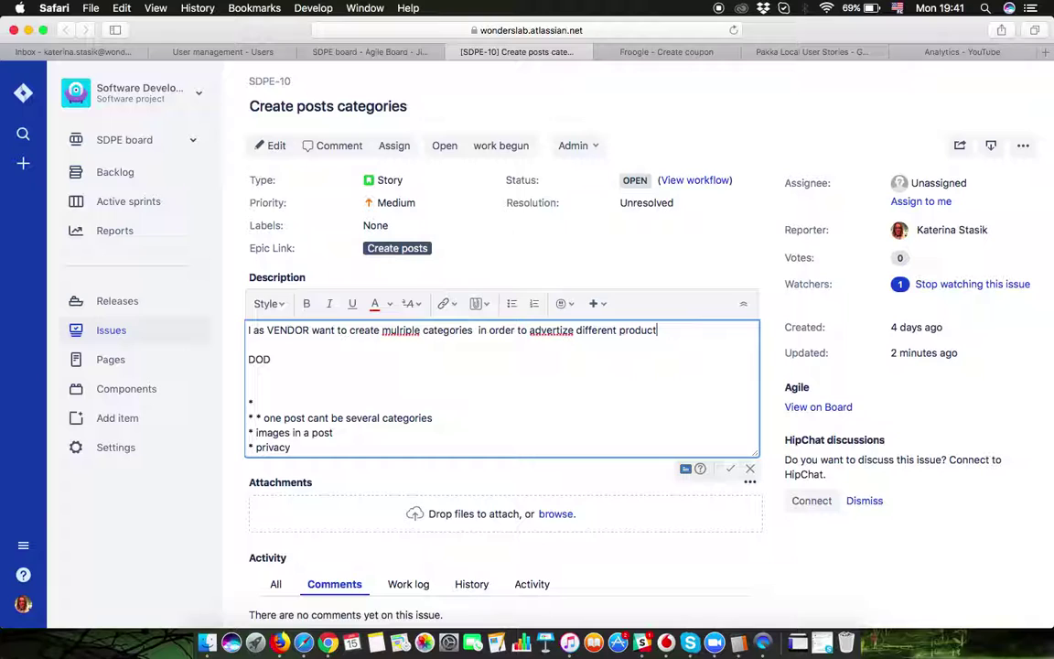
pyautogui.rightClick(559, 333)
pyautogui.click(587, 335)
pyautogui.click(415, 341)
pyautogui.doubleClick(403, 329)
pyautogui.click(403, 330)
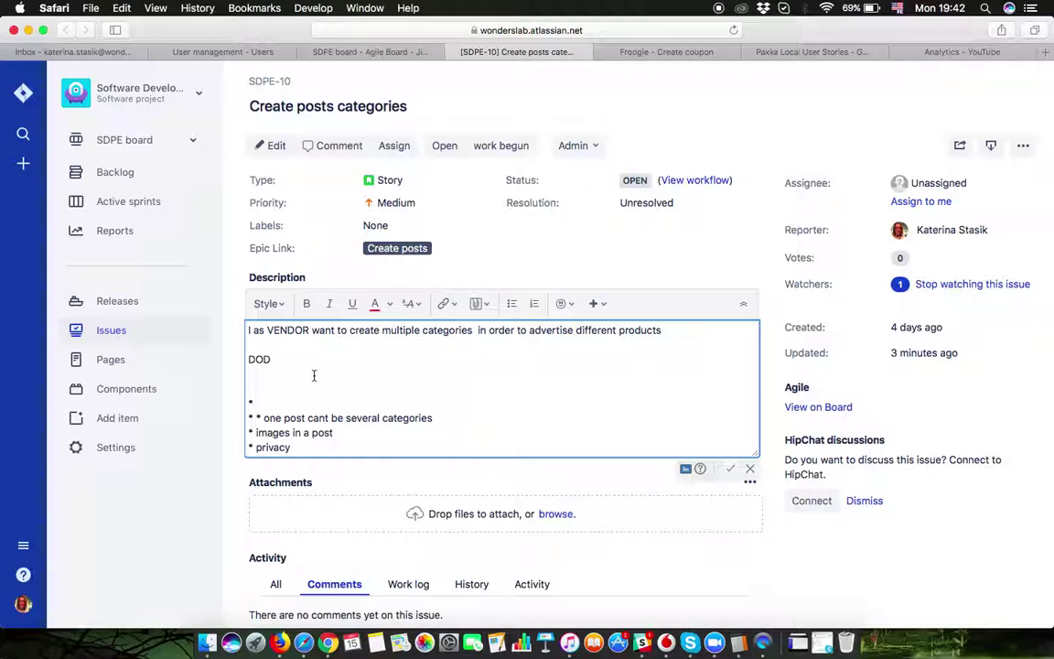
# Step: Add DOD bullets: hide posts from certain groups; every post has image, summary, description and tile
pyautogui.click(314, 375)
pyautogui.write('* users should be able to hide posts from ce')
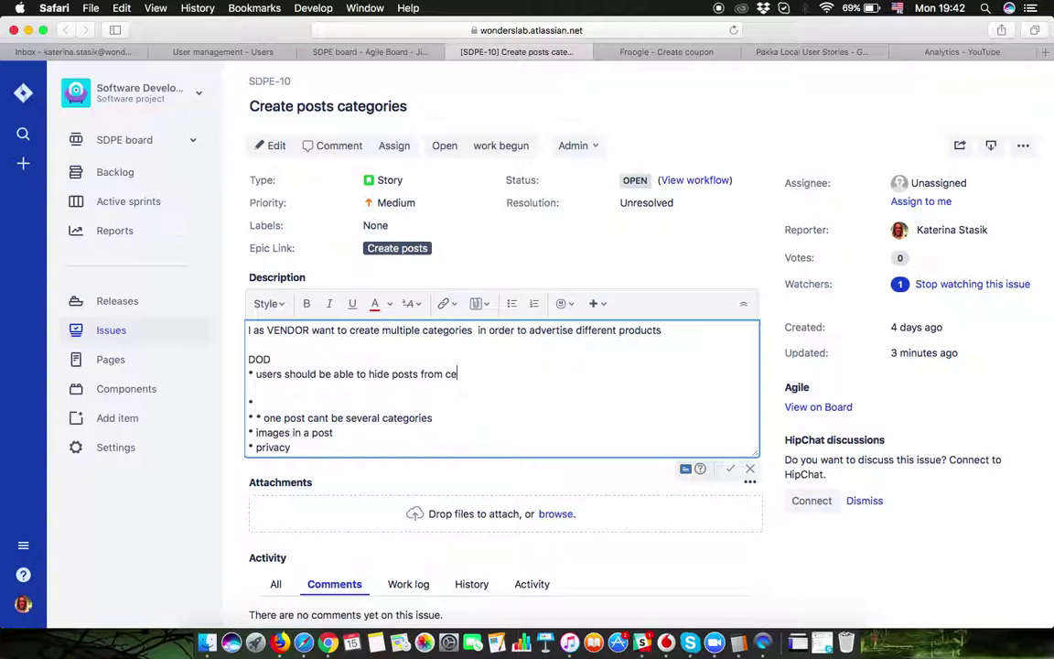
pyautogui.write('rtain groups')
pyautogui.press('Return')
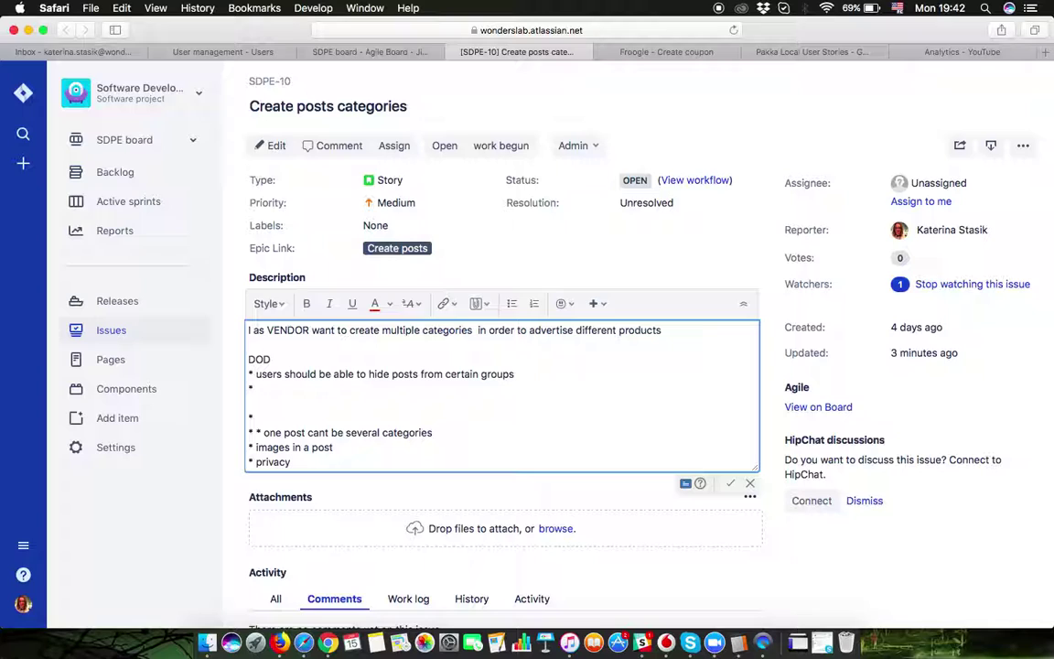
pyautogui.write('every post has an image')
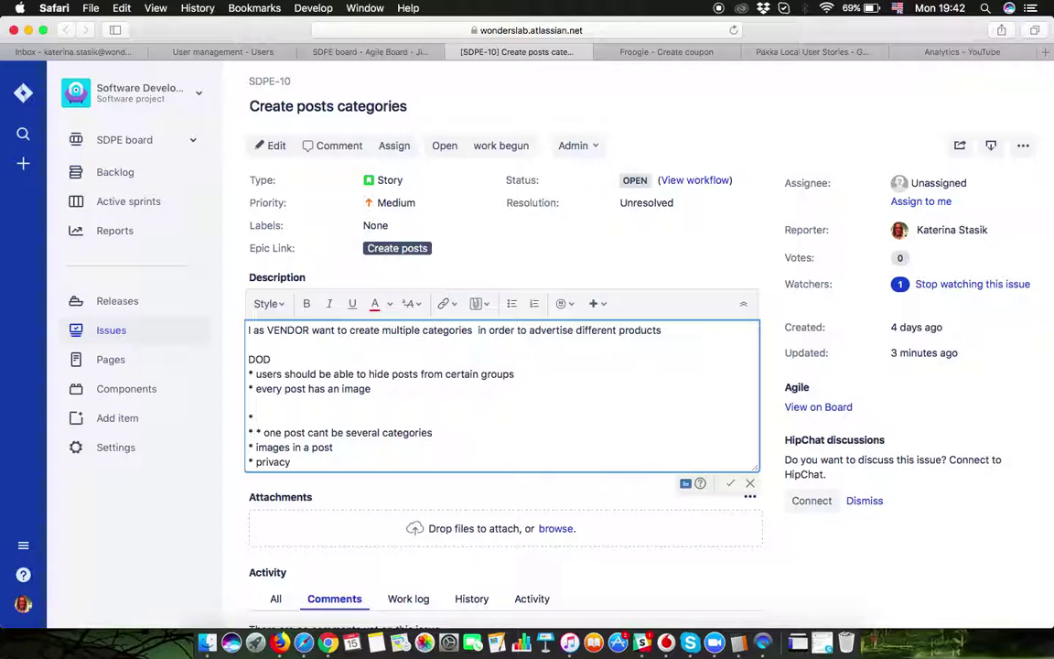
pyautogui.press('Return')
pyautogui.write('ever')
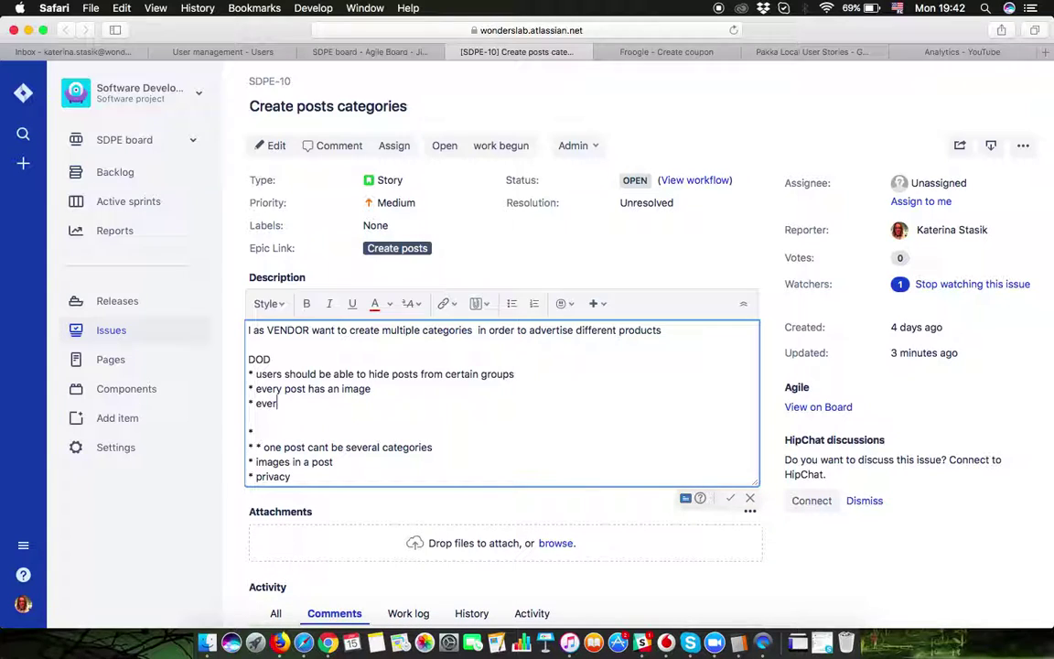
pyautogui.write('y po')
pyautogui.press('BackSpace')
pyautogui.press('BackSpace')
pyautogui.press('BackSpace')
pyautogui.click(417, 390)
pyautogui.write('and summary an')
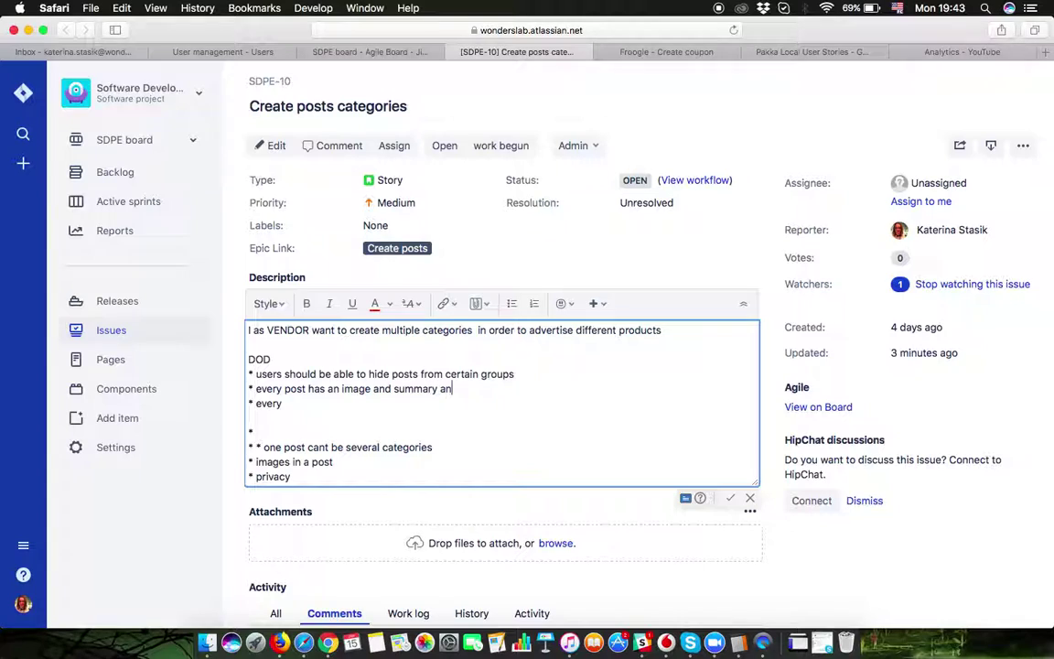
pyautogui.write('d description and ')
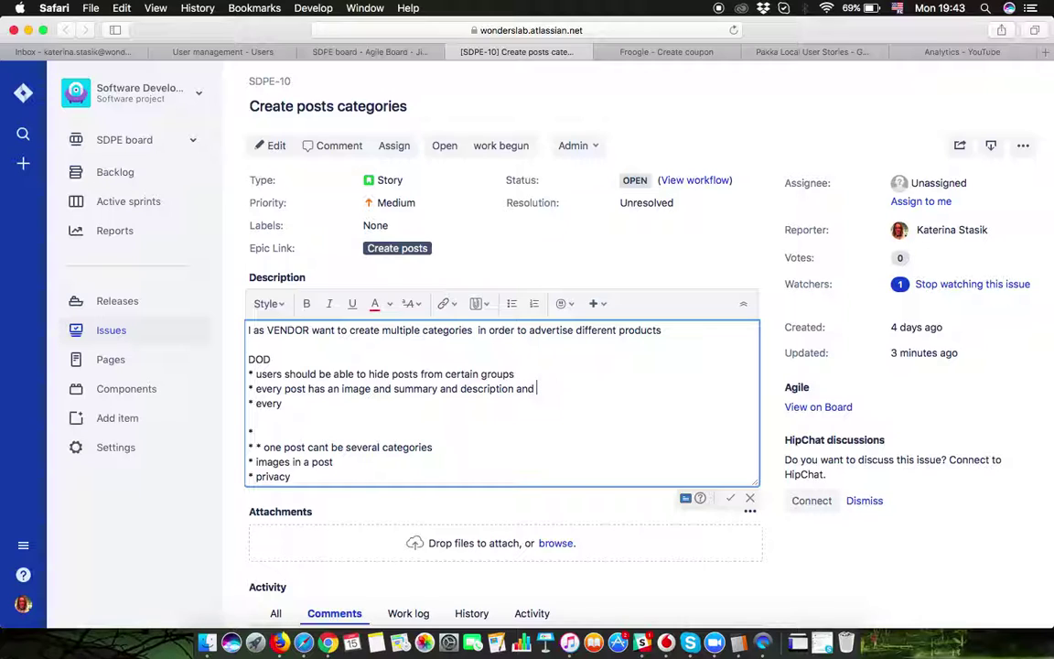
pyautogui.write('Title')
pyautogui.press('BackSpace')
pyautogui.press('BackSpace')
pyautogui.press('BackSpace')
pyautogui.press('BackSpace')
pyautogui.press('BackSpace')
pyautogui.write('tile')
# Step: Delete the unfinished bullet and the old leftover notes below the DOD list
pyautogui.click(293, 408)
pyautogui.click(302, 403)
pyautogui.press('BackSpace')
pyautogui.press('BackSpace')
pyautogui.press('BackSpace')
pyautogui.press('BackSpace')
pyautogui.press('BackSpace')
pyautogui.press('BackSpace')
pyautogui.press('BackSpace')
pyautogui.click(277, 476)
pyautogui.moveTo(278, 476); pyautogui.dragTo(242, 428)
pyautogui.press('BackSpace')
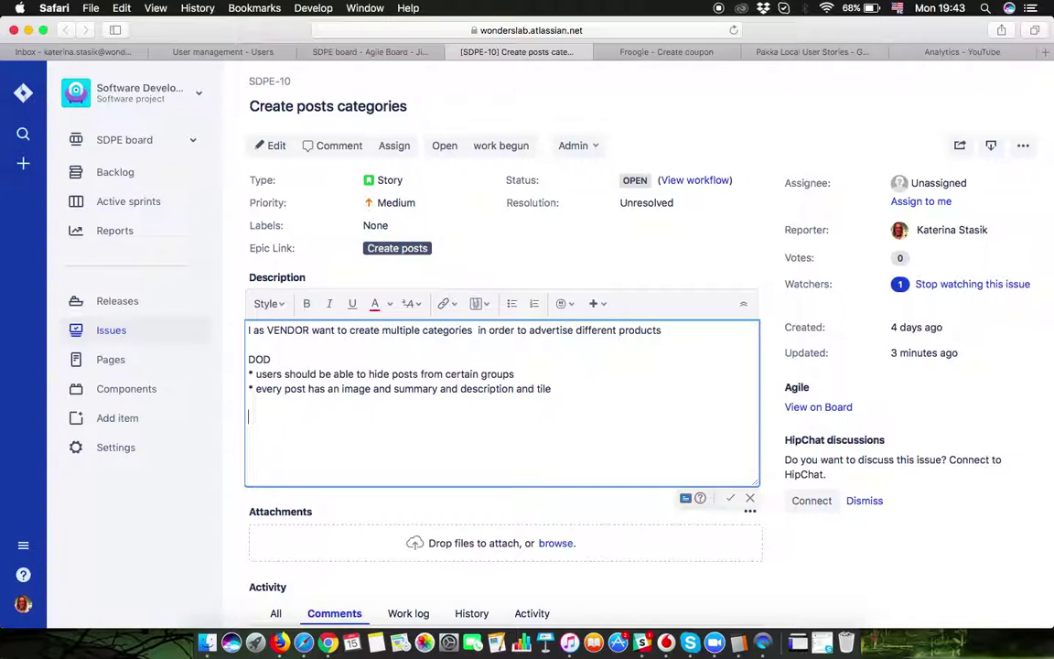
pyautogui.press('BackSpace')
# Step: Save the SDPE-10 description containing the VENDOR sentence and two DOD bullets
pyautogui.click(730, 498)
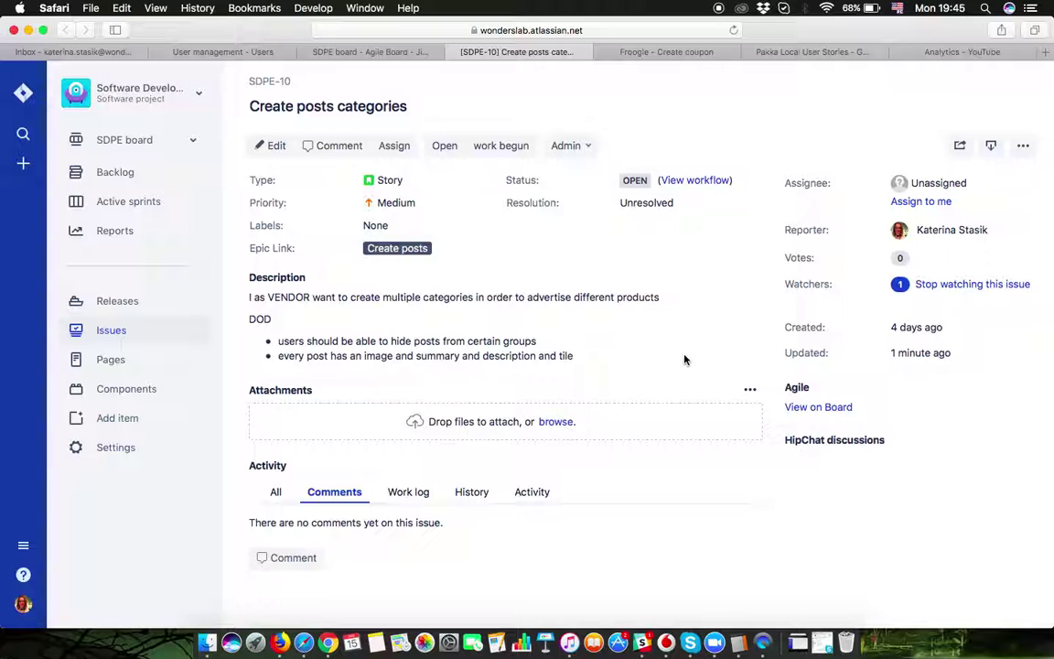
pyautogui.moveTo(253, 293); pyautogui.dragTo(510, 309)
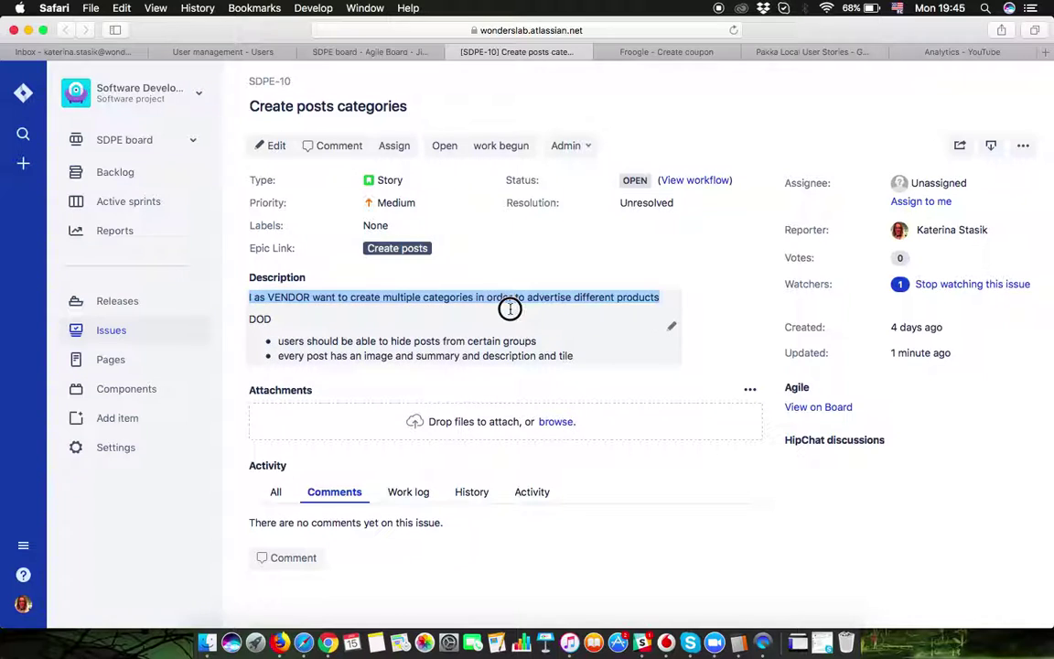
pyautogui.click(509, 309)
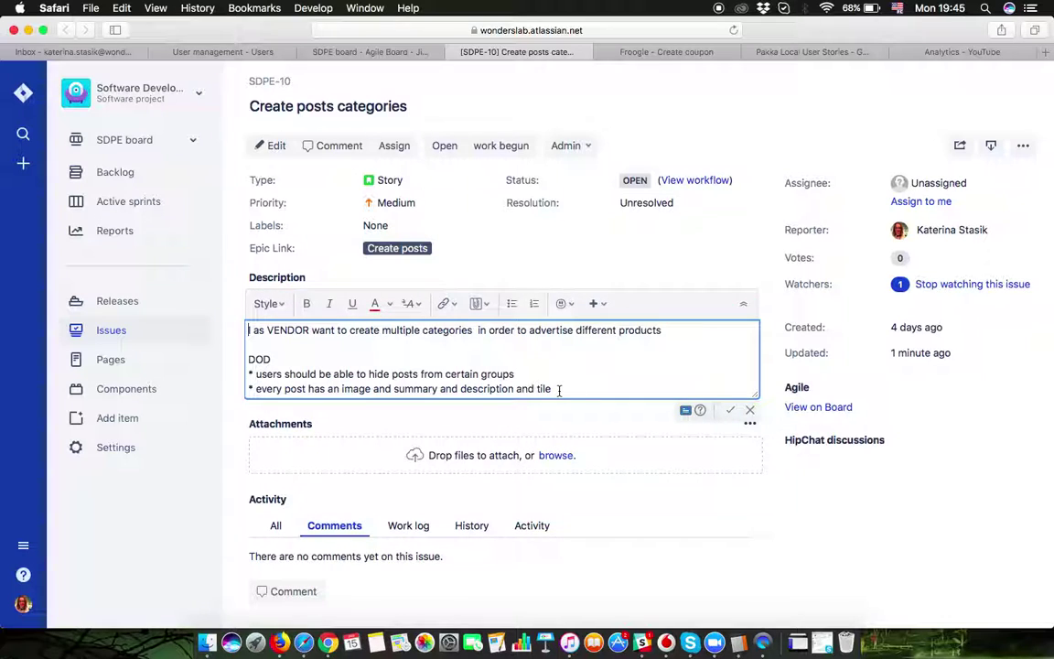
pyautogui.moveTo(559, 391); pyautogui.dragTo(195, 358)
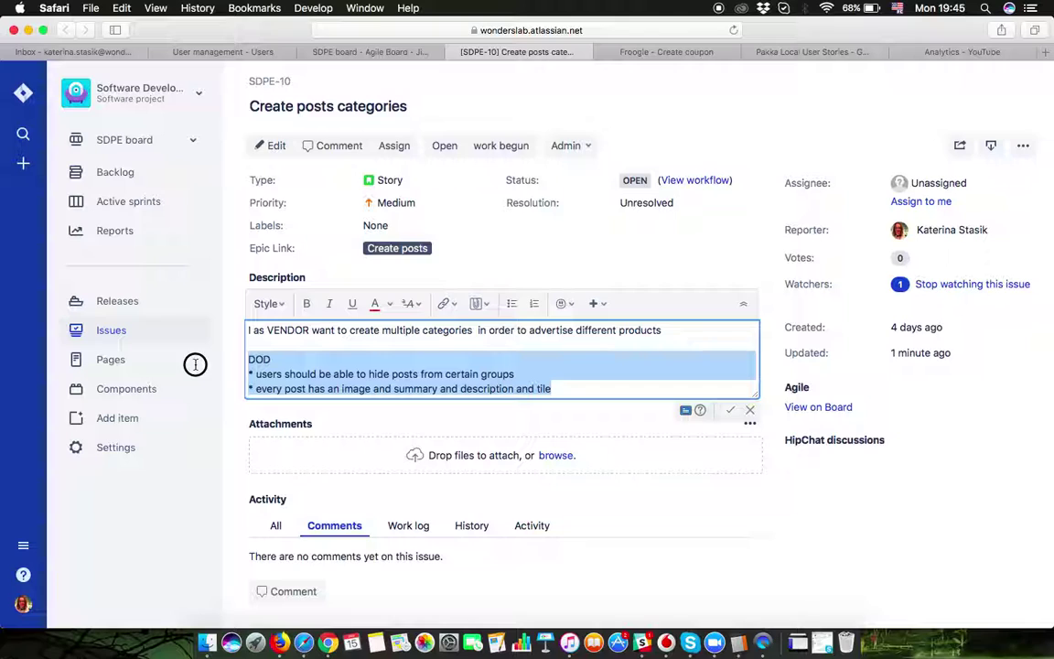
pyautogui.click(730, 412)
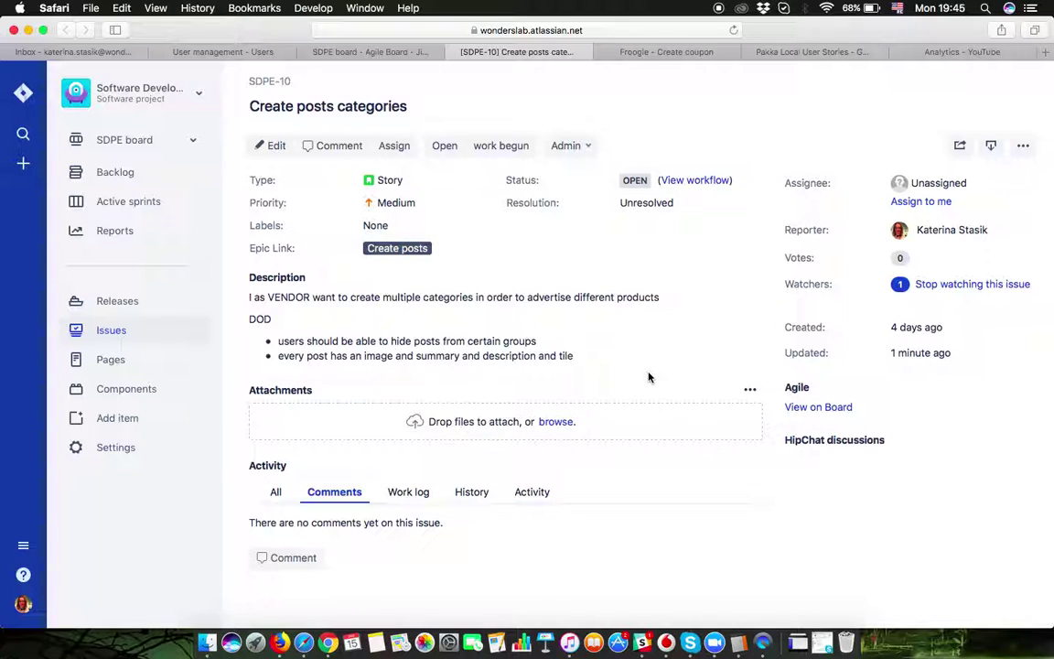